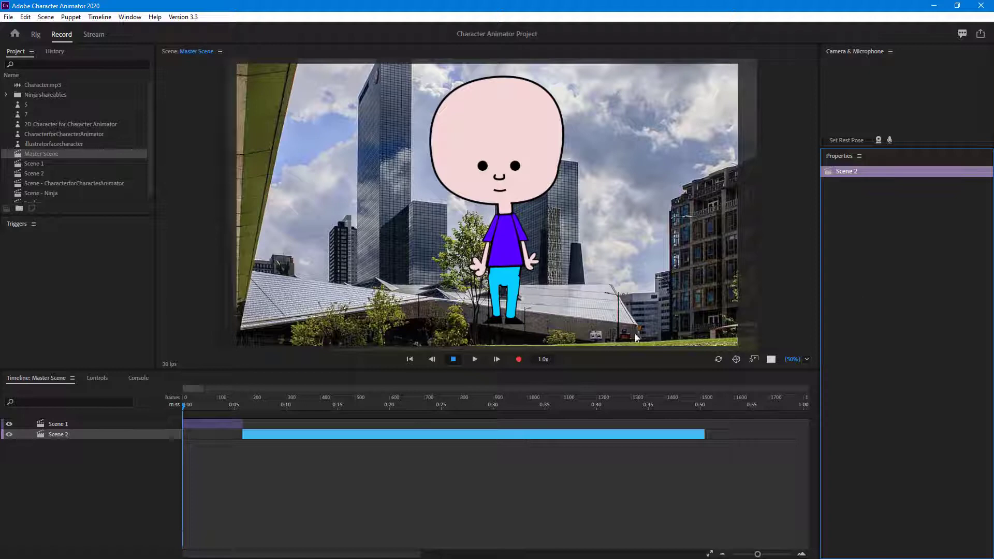
# - Export the Master Scene via File > Export > Video via Adobe Media Encoder
pyautogui.click(9, 17)
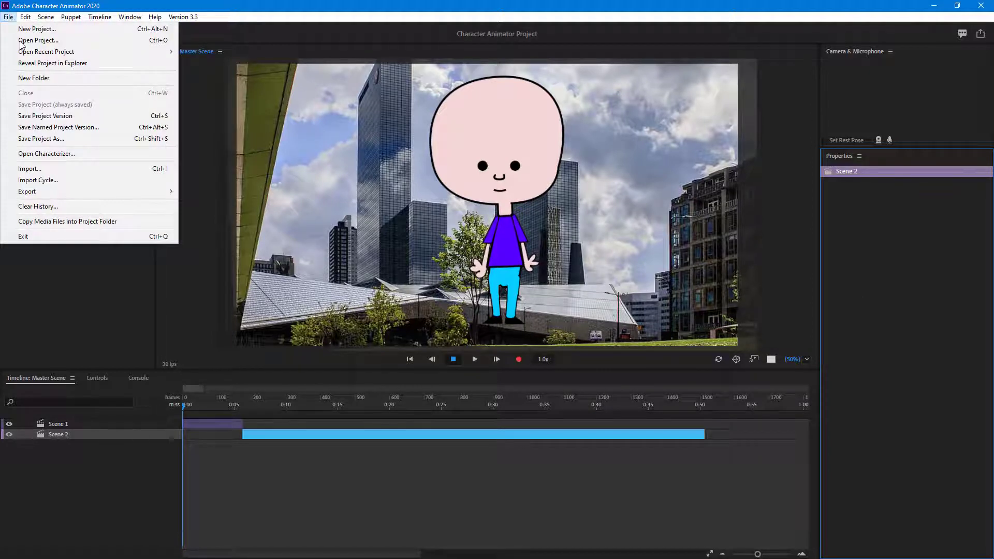
pyautogui.moveTo(62, 192)
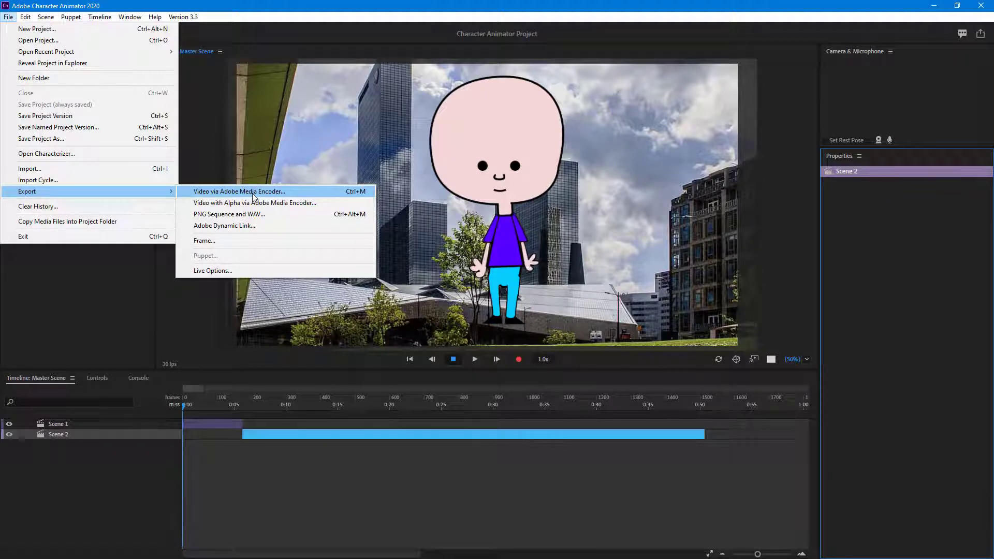
pyautogui.click(253, 194)
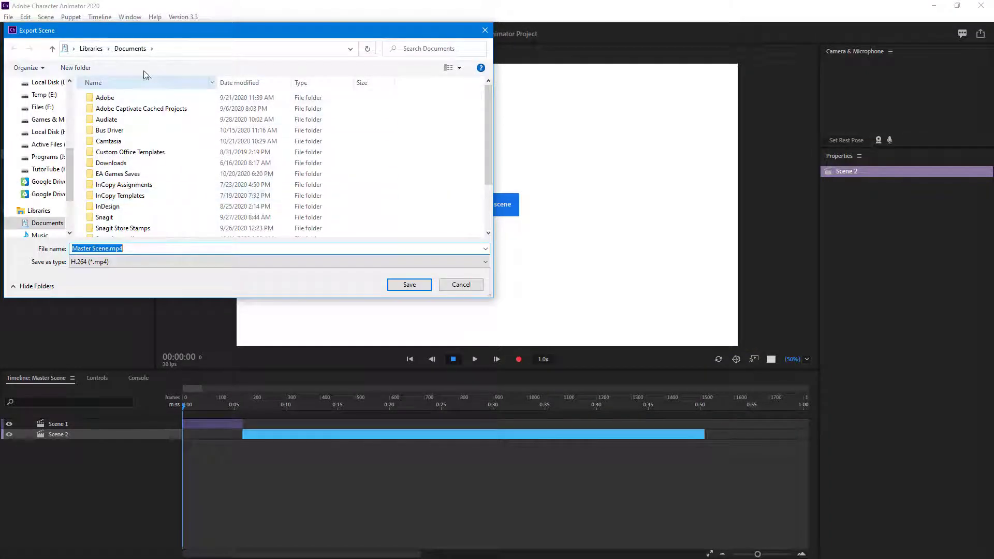
# - Save Master Scene.mp4 as H.264 to the Desktop, queuing it in Media Encoder
pyautogui.click(127, 264)
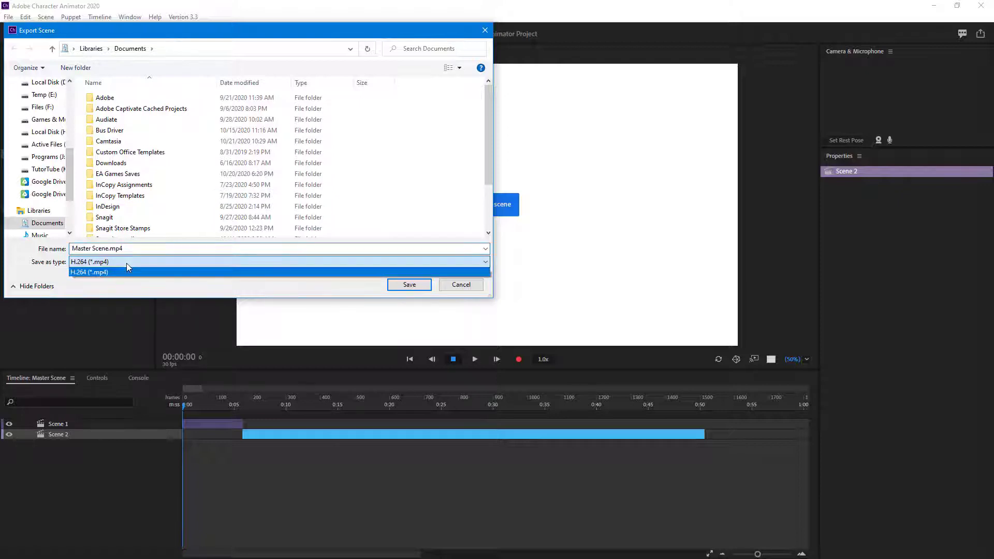
pyautogui.click(127, 263)
pyautogui.scroll(5, 71, 149)
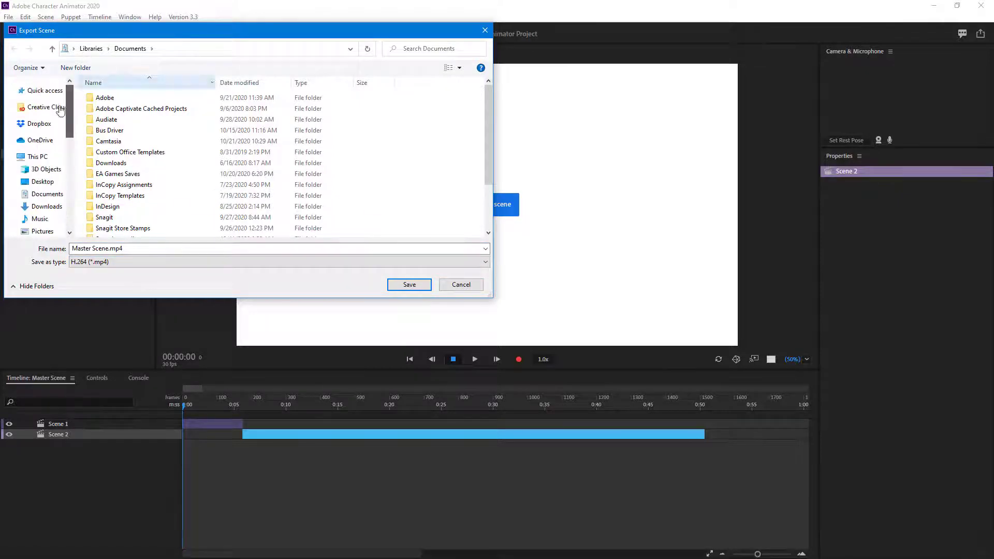
pyautogui.click(36, 180)
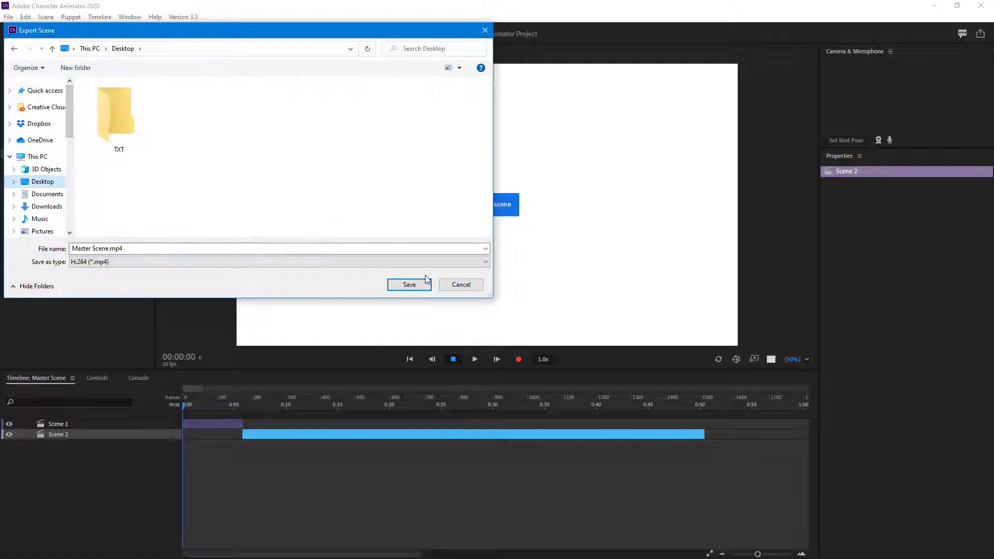
pyautogui.click(422, 285)
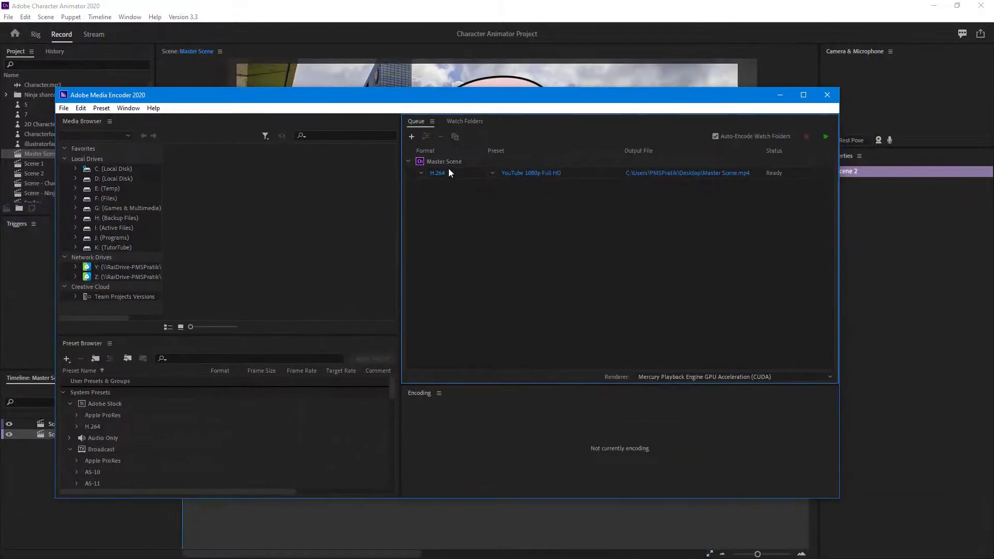
pyautogui.click(491, 175)
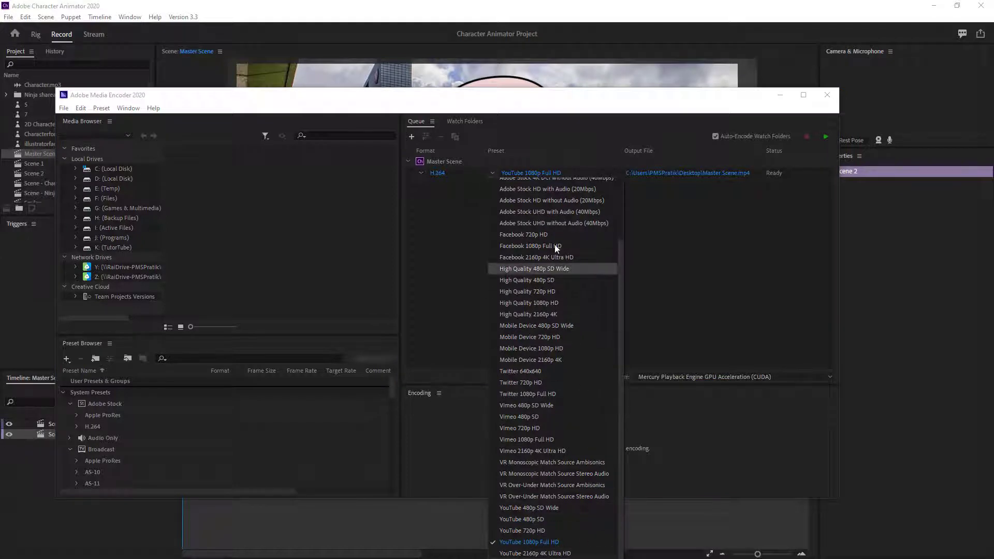
pyautogui.click(461, 228)
pyautogui.click(443, 176)
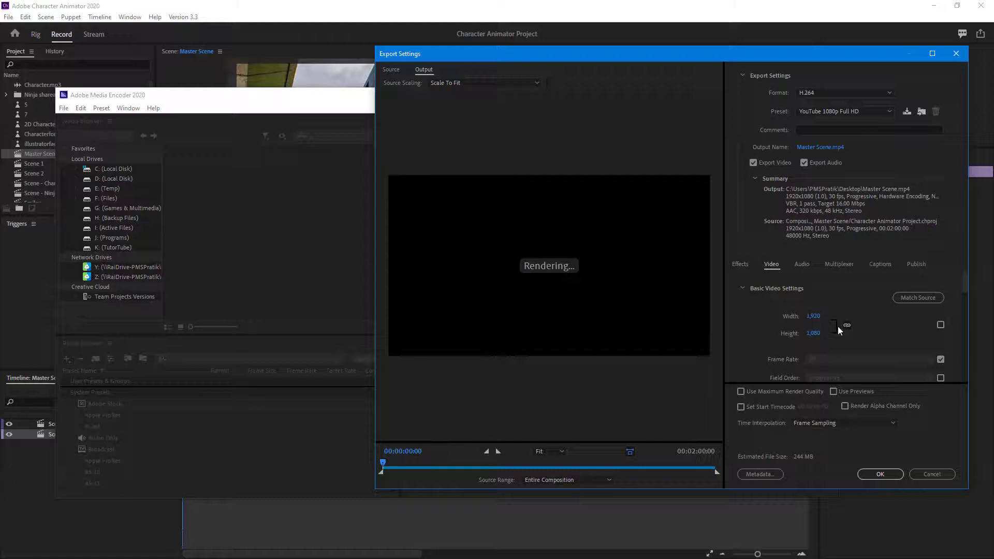
pyautogui.scroll(-5, 868, 327)
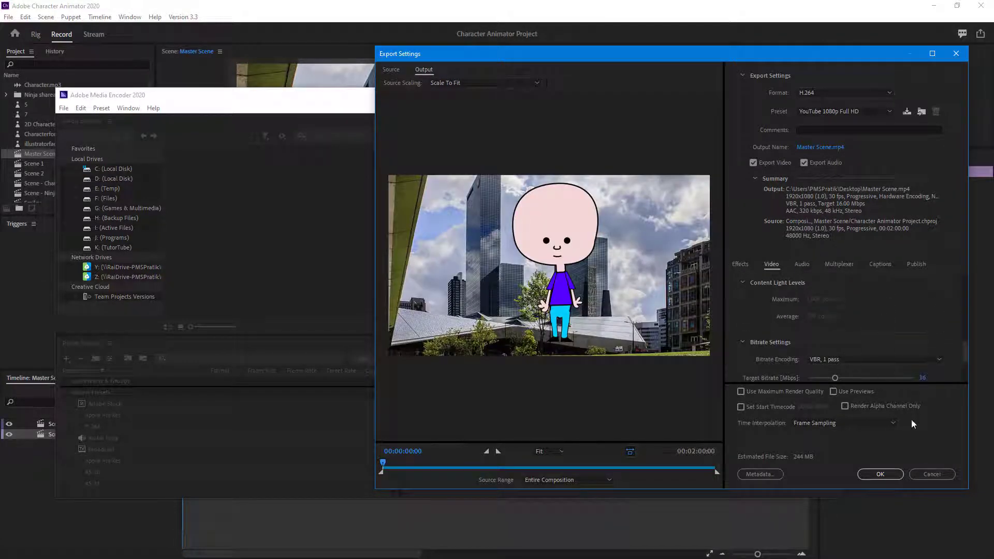
pyautogui.click(928, 473)
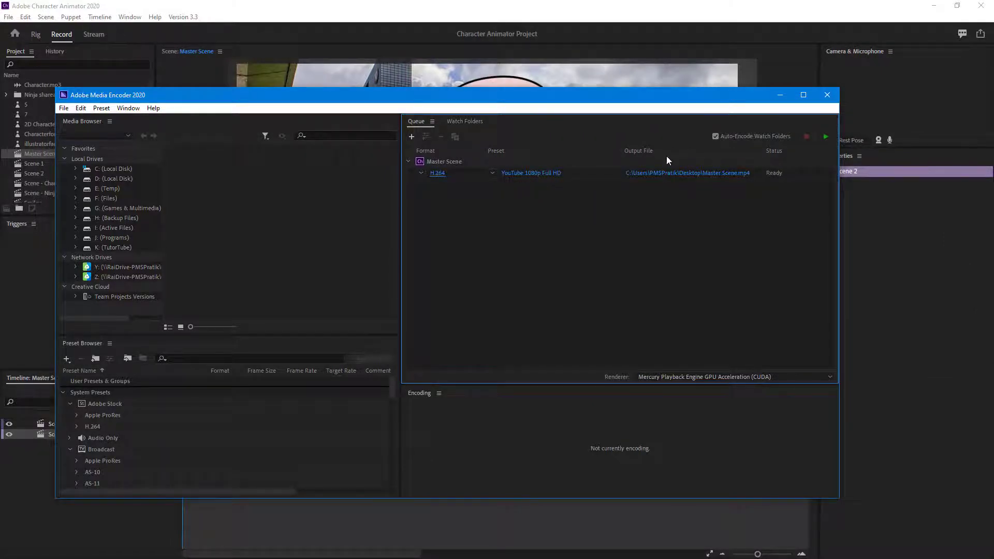
# - Start the Media Encoder queue, enlarge its window until Master Scene reads Done, then minimize it
pyautogui.click(829, 140)
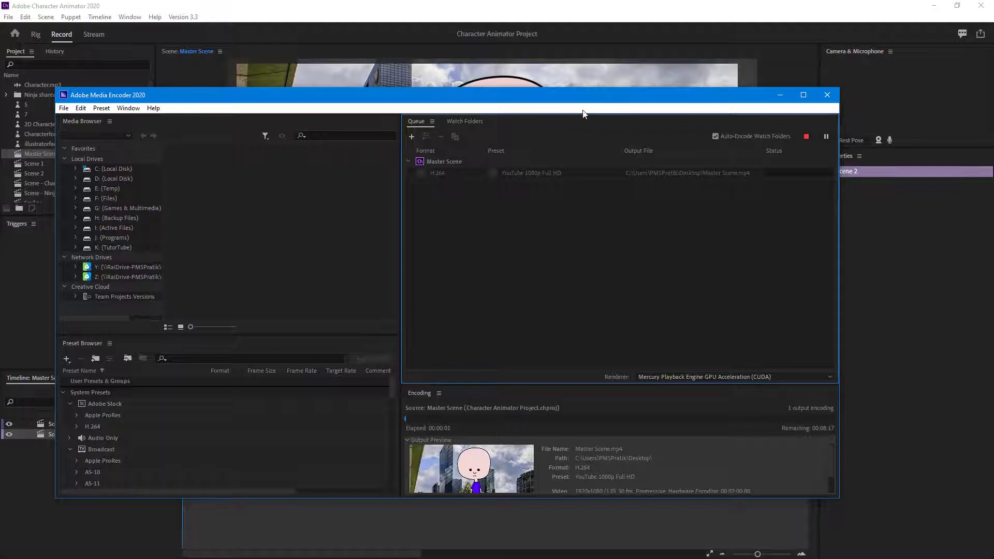
pyautogui.moveTo(564, 65); pyautogui.dragTo(558, 46)
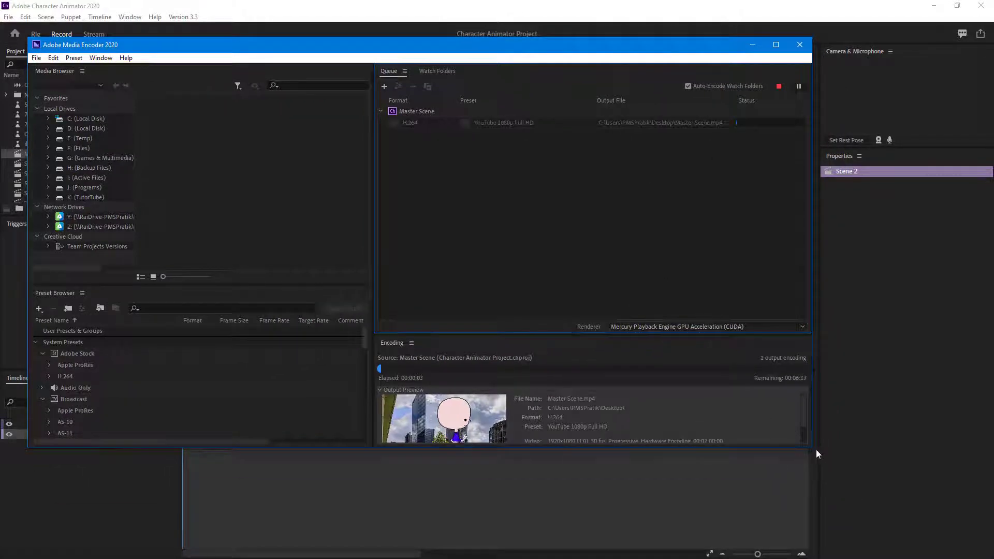
pyautogui.moveTo(810, 448); pyautogui.dragTo(873, 514)
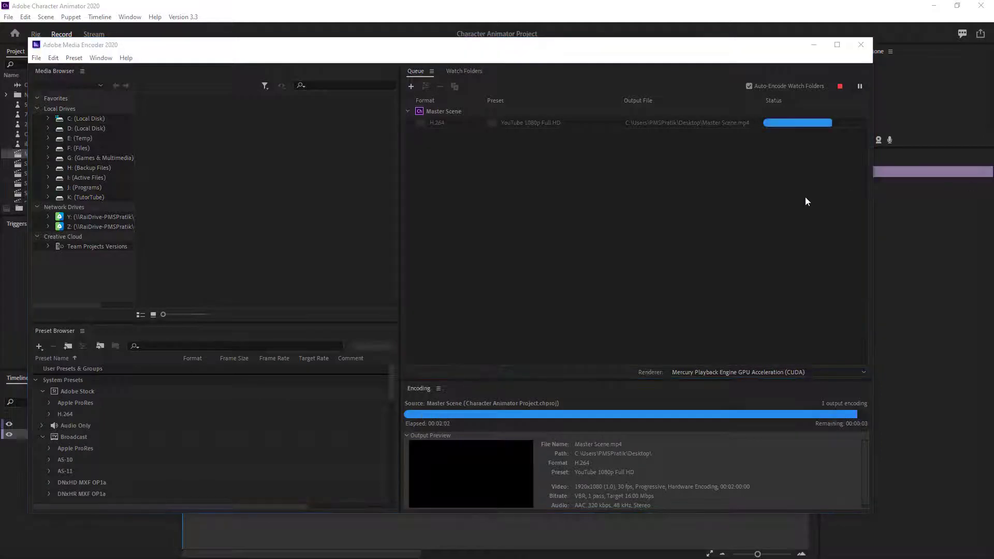
pyautogui.click(706, 226)
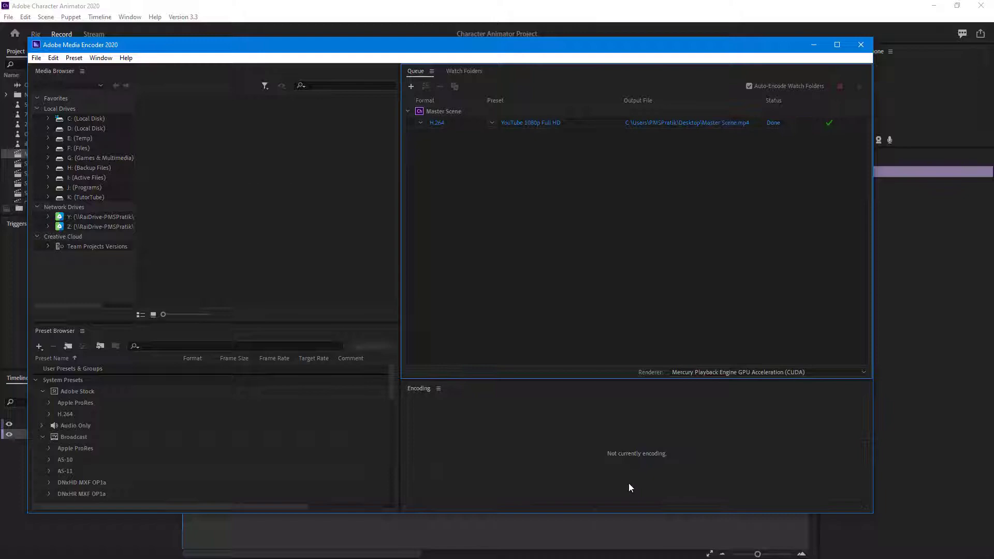
pyautogui.click(814, 46)
# - Minimize Character Animator to check Master Scene.mp4 on the desktop, then restore it
pyautogui.click(933, 6)
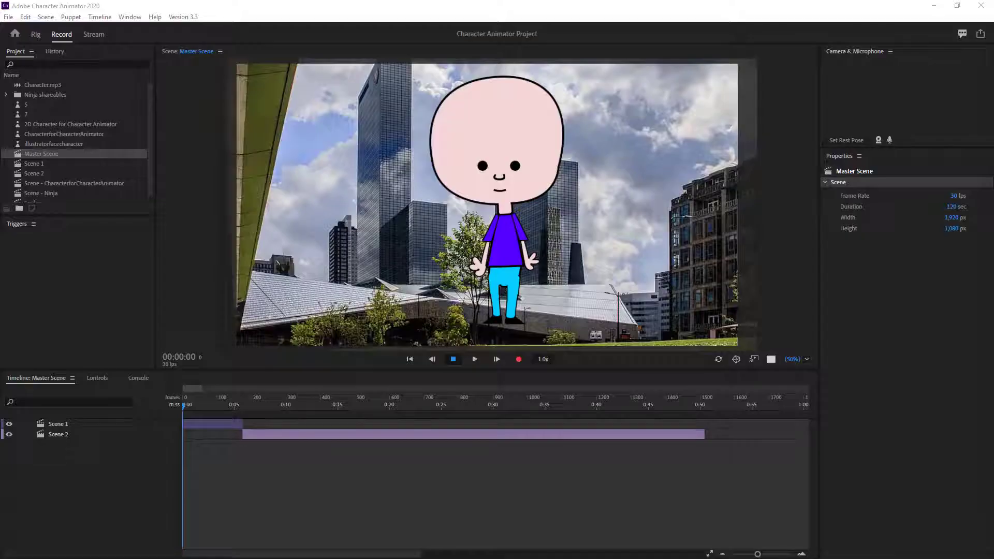
pyautogui.click(715, 461)
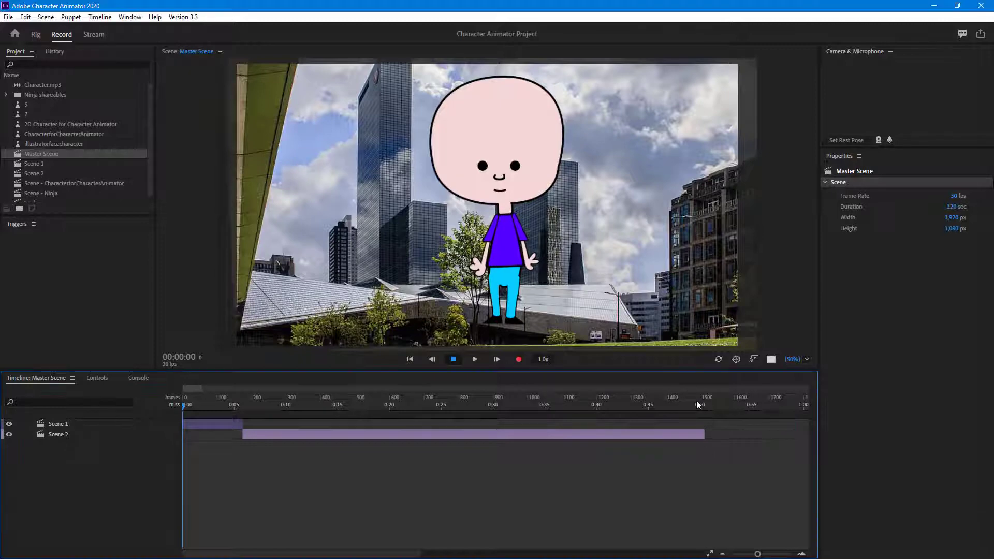
# - Zoom the timeline out to show the full two-minute Master Scene, parking the playhead near 0:49
pyautogui.moveTo(697, 401); pyautogui.dragTo(705, 406)
pyautogui.moveTo(638, 410); pyautogui.dragTo(402, 406)
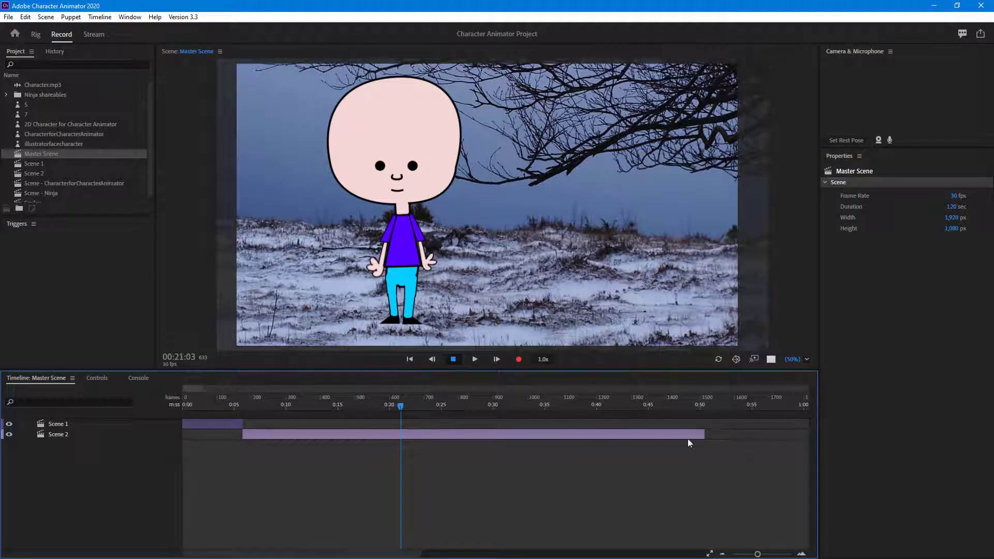
pyautogui.moveTo(757, 555); pyautogui.dragTo(749, 555)
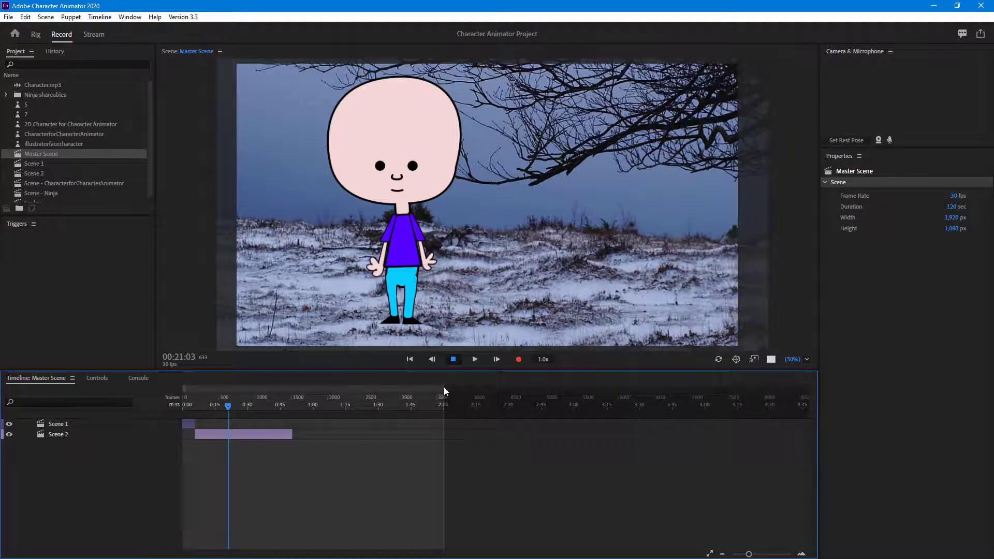
pyautogui.click(443, 387)
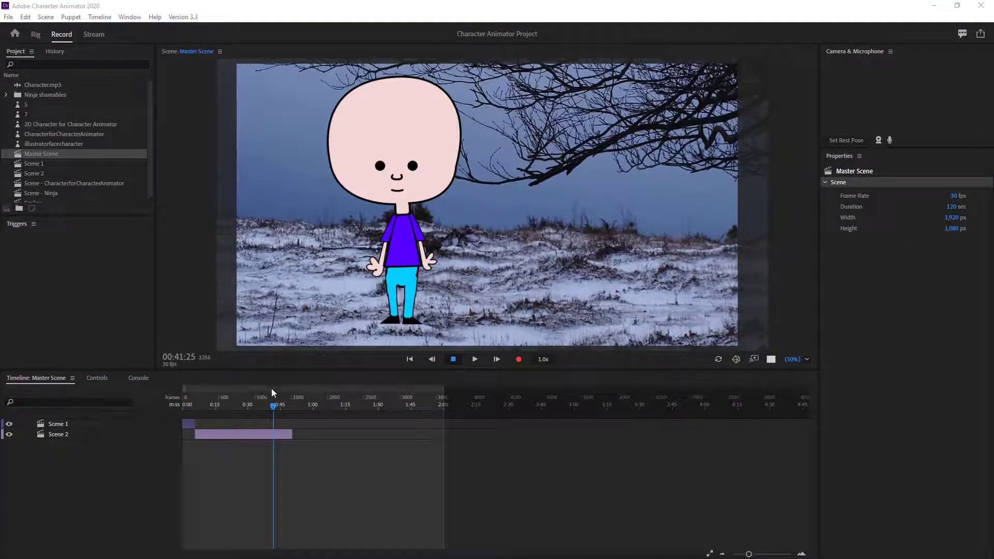
pyautogui.moveTo(273, 392); pyautogui.dragTo(288, 407)
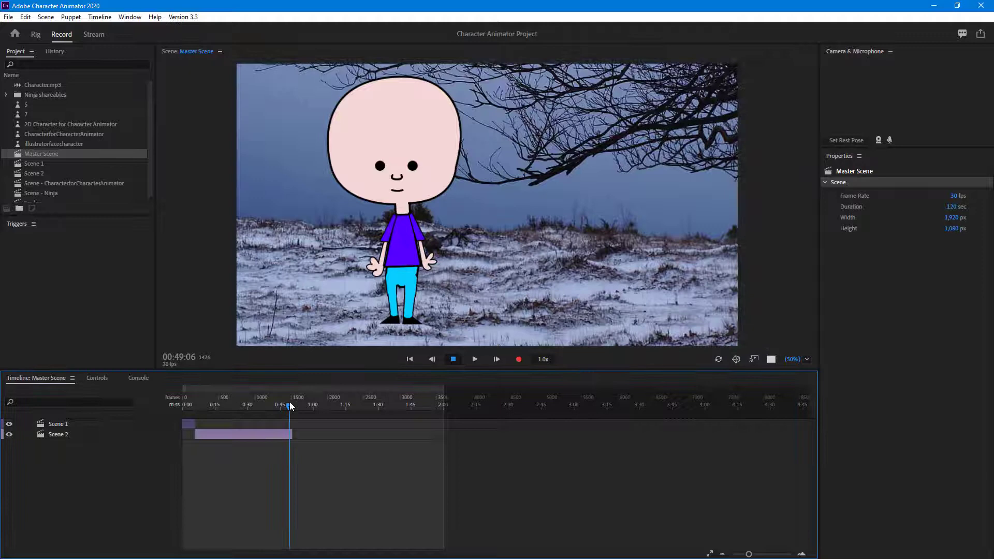
# - Set the Master Scene work area end to the playhead at about 0:25
pyautogui.rightClick(289, 409)
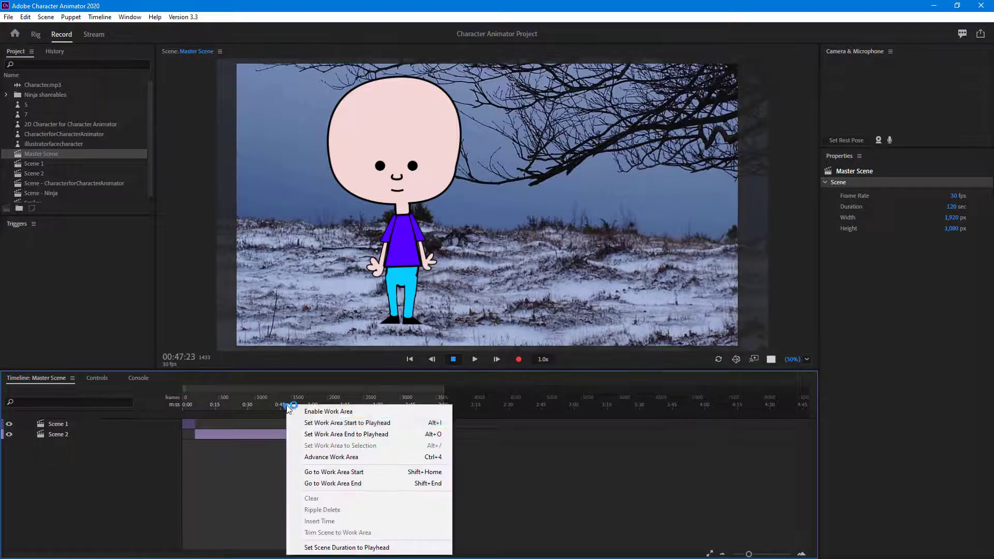
pyautogui.click(342, 435)
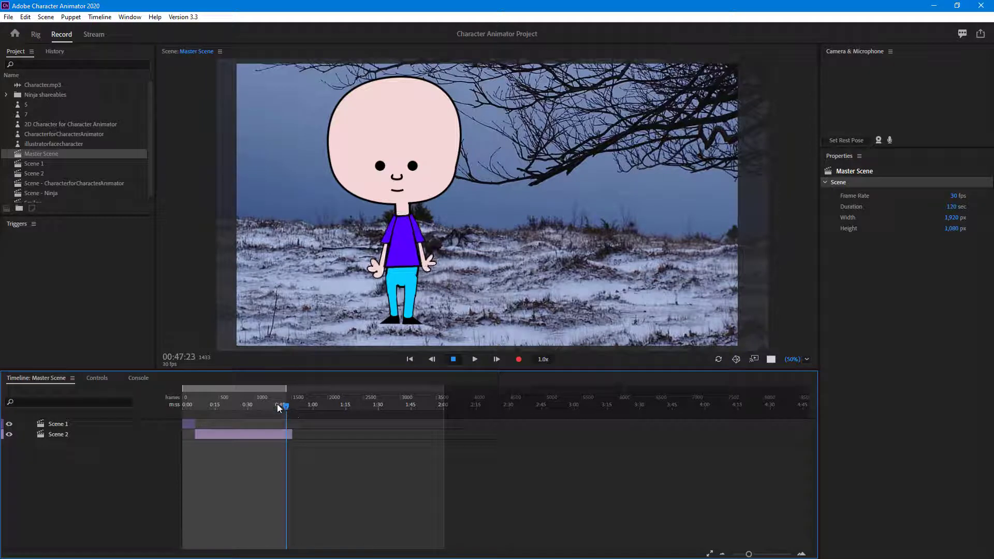
pyautogui.click(245, 388)
pyautogui.moveTo(284, 407); pyautogui.dragTo(237, 406)
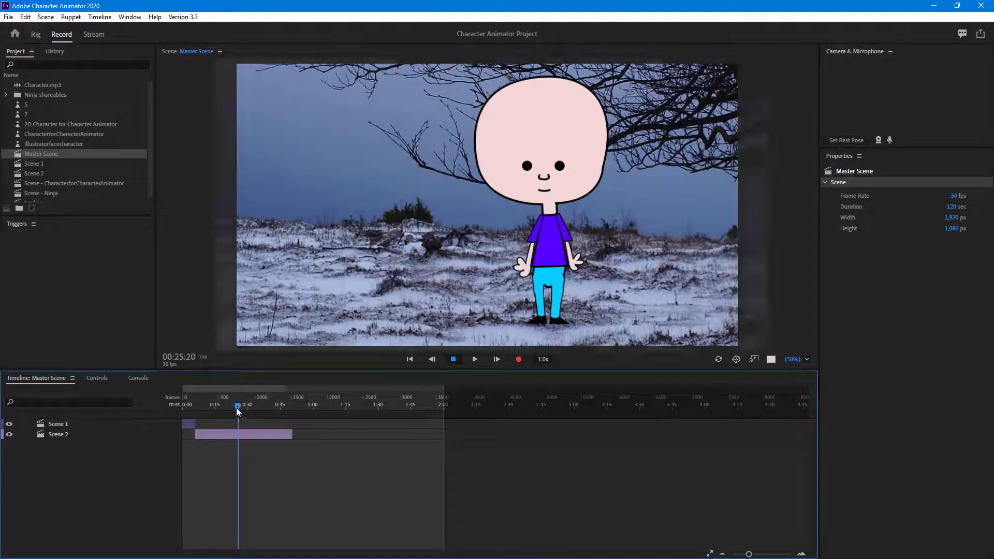
pyautogui.rightClick(237, 406)
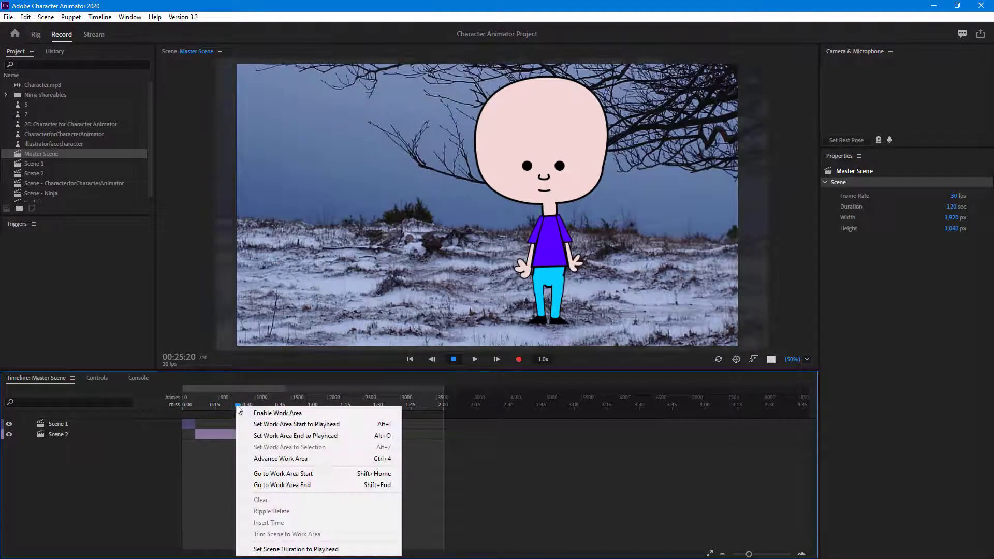
pyautogui.click(306, 437)
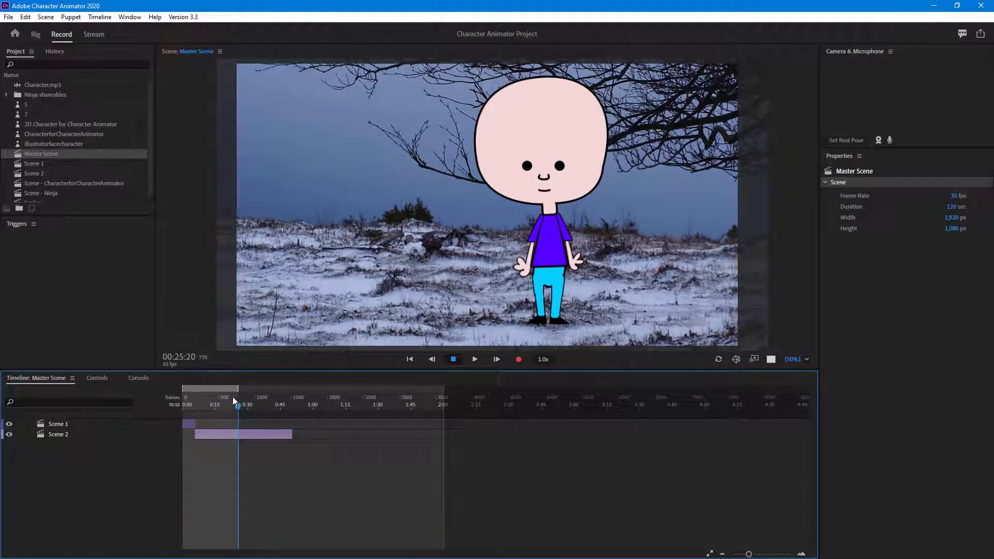
pyautogui.moveTo(441, 390); pyautogui.dragTo(103, 415)
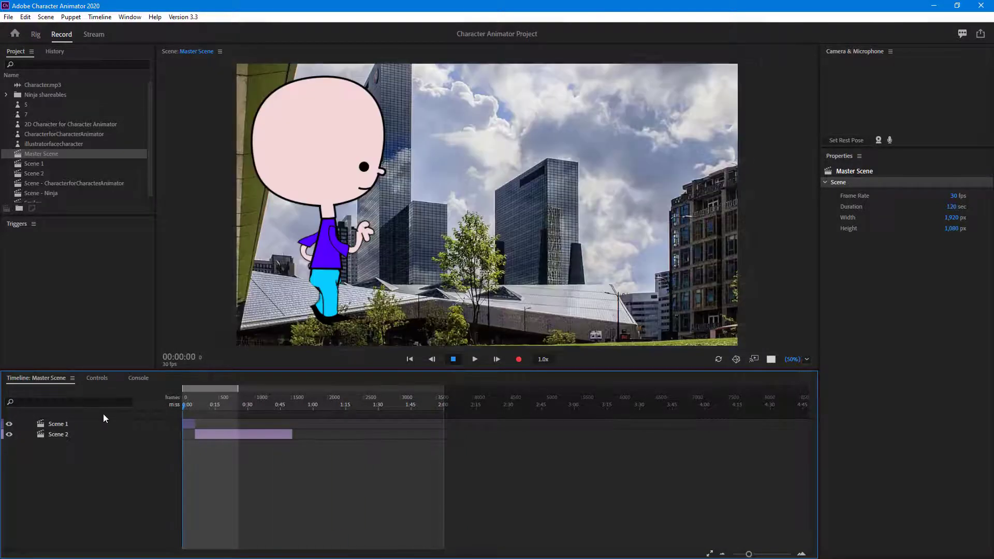
# - Export the trimmed scene via Adobe Media Encoder again, editing the file name to Master Scene 2
pyautogui.click(7, 17)
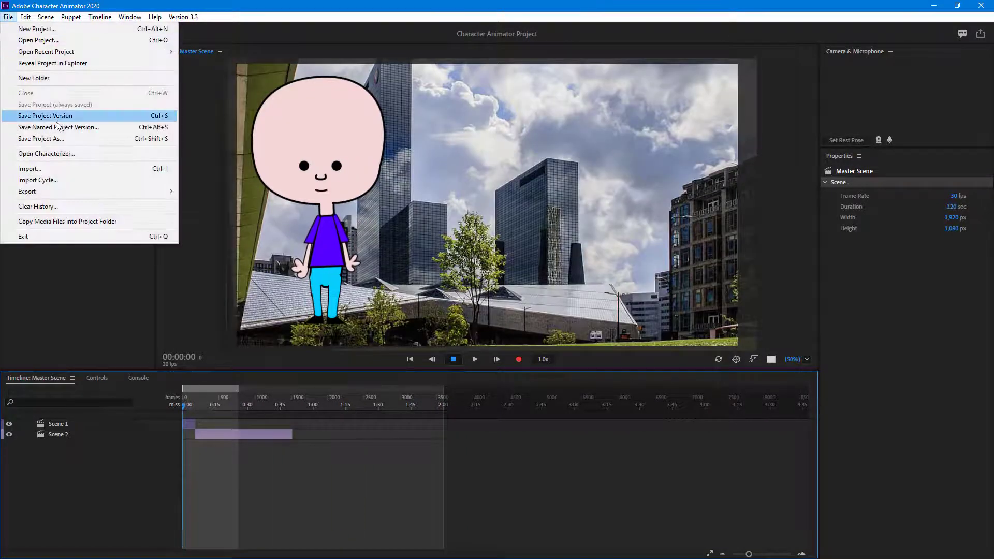
pyautogui.moveTo(113, 192)
pyautogui.click(272, 193)
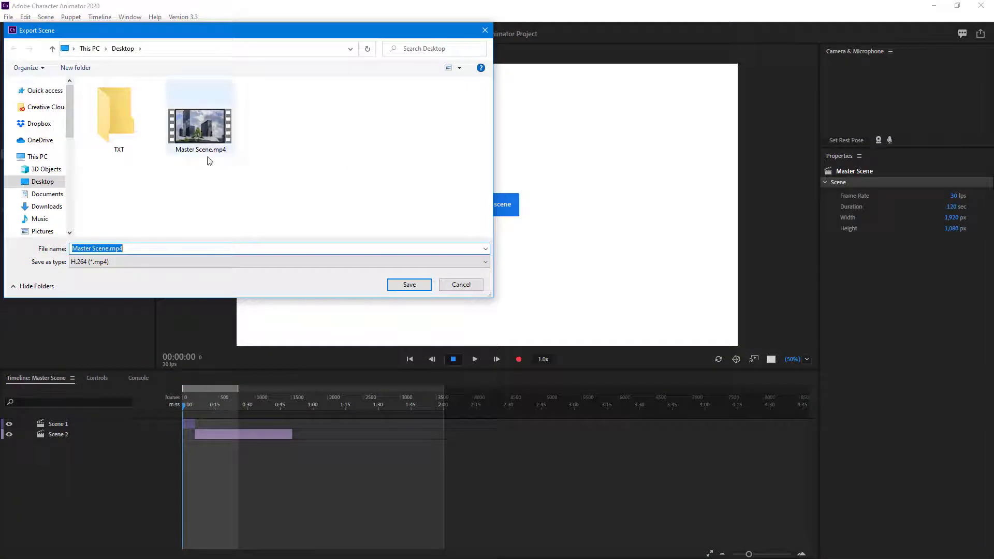
pyautogui.click(108, 248)
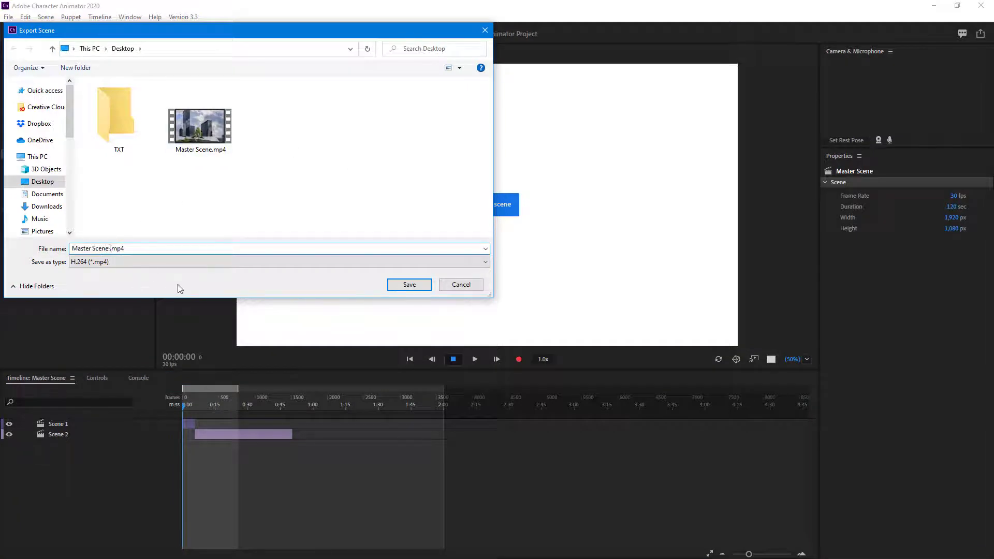
# - Save Master Scene 2.mp4 to the Desktop, encode it in Media Encoder, then hide the encoder
pyautogui.click(410, 286)
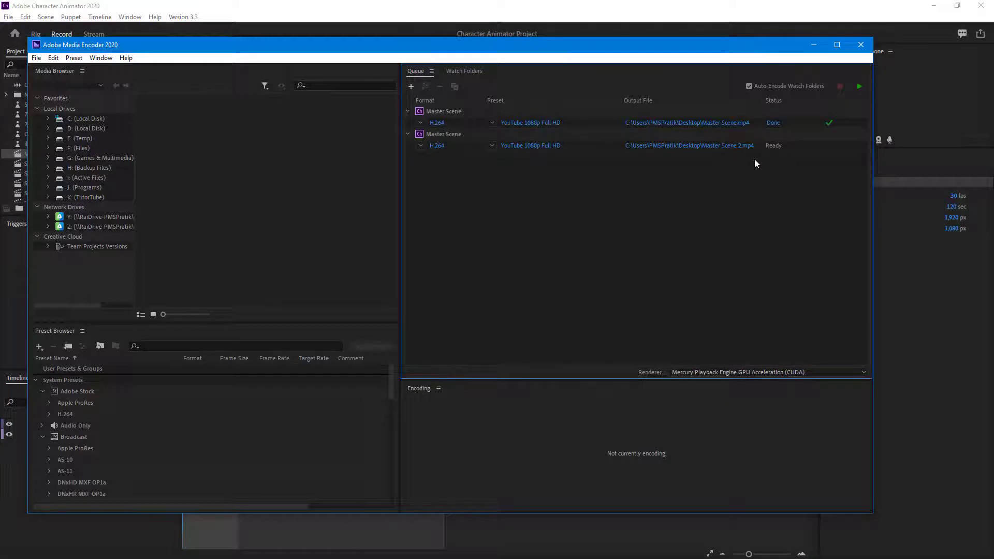
pyautogui.click(858, 88)
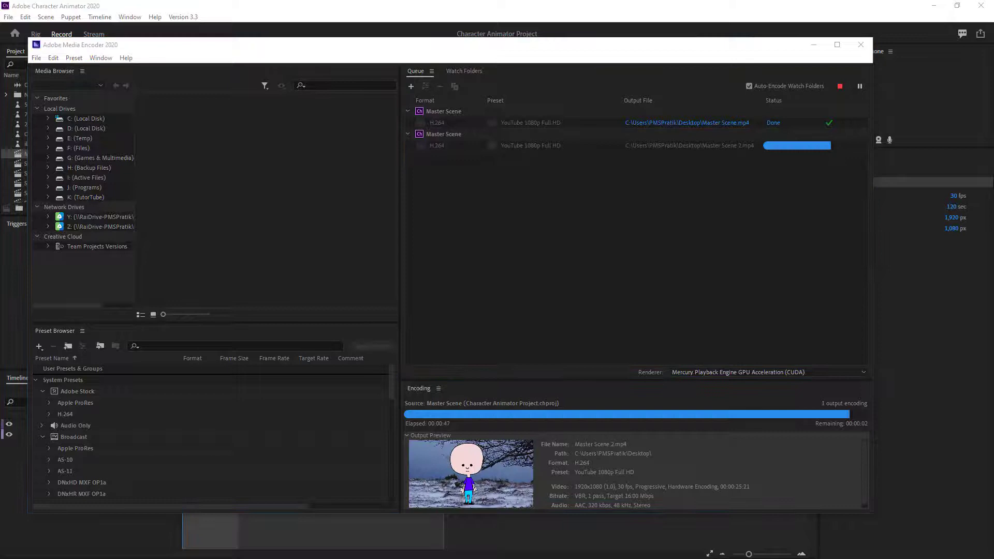
pyautogui.click(780, 216)
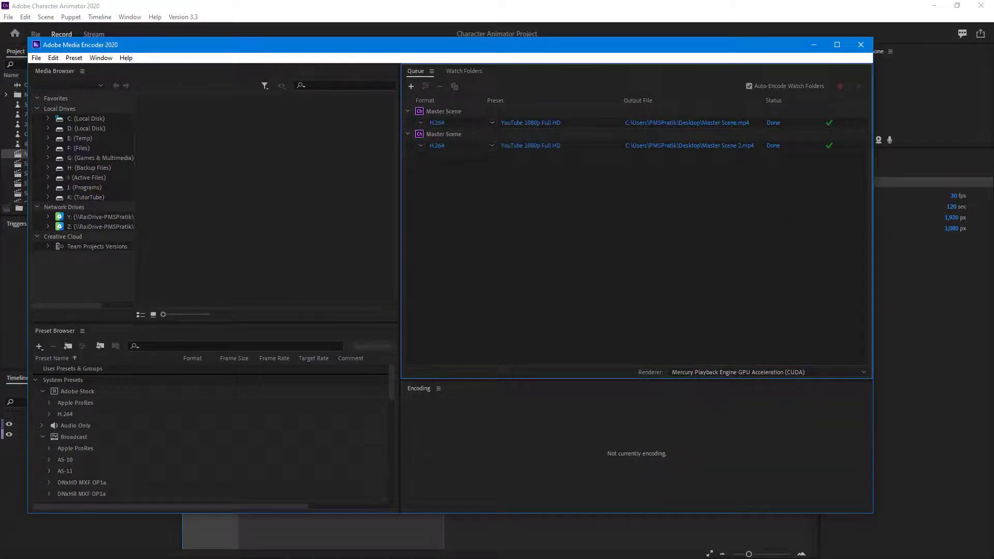
pyautogui.click(813, 44)
pyautogui.click(934, 6)
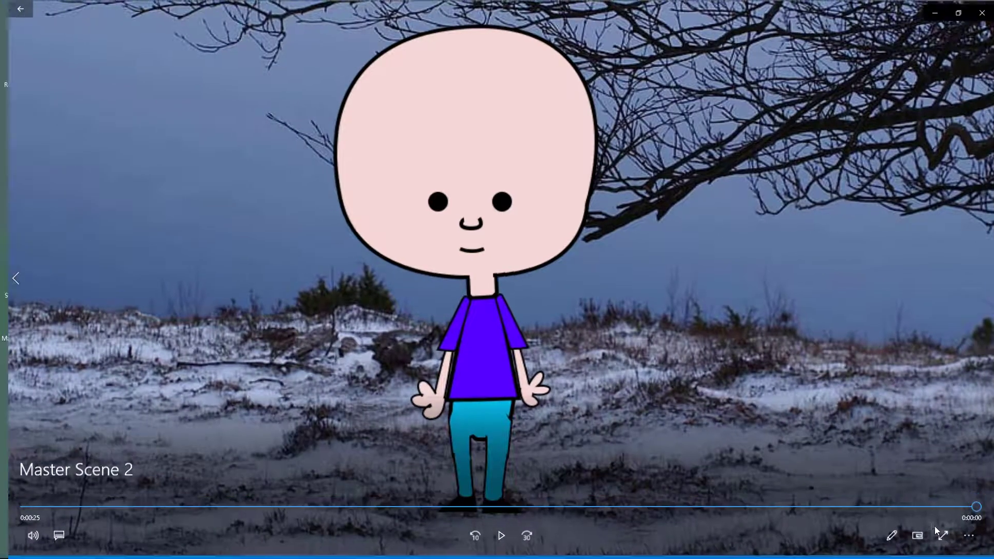
pyautogui.click(981, 8)
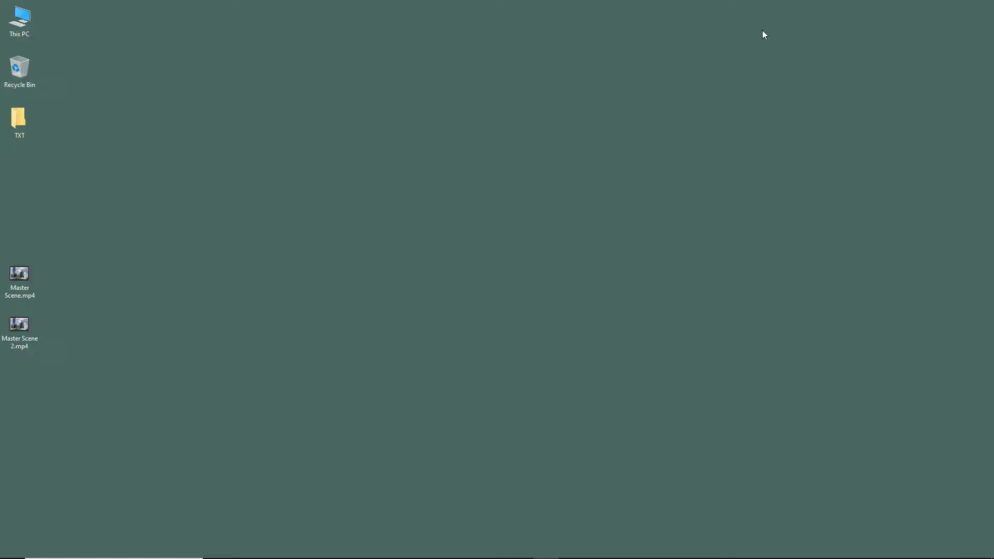